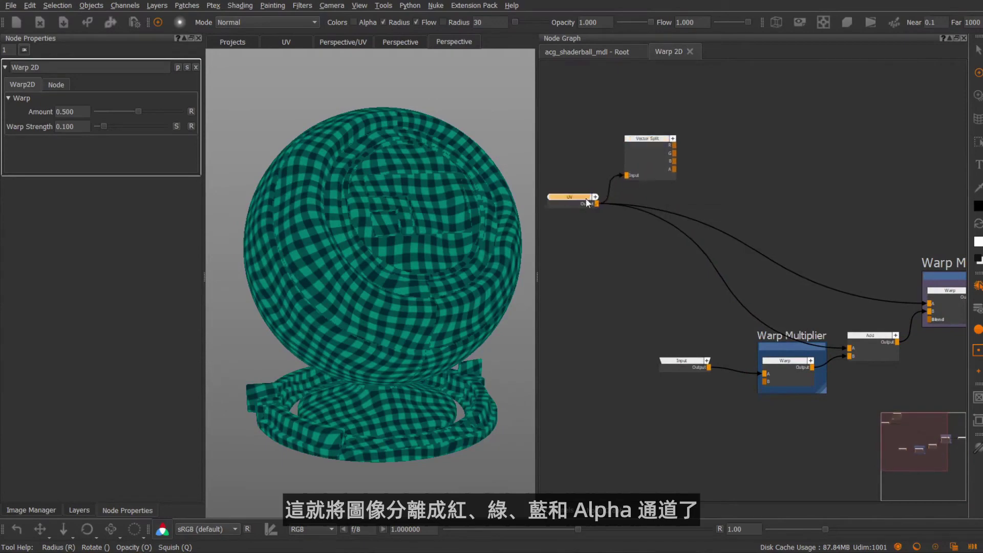
# Reposition the Vector Split node and create a Vector Combine node across from it.
pyautogui.moveTo(672, 179); pyautogui.dragTo(649, 178)
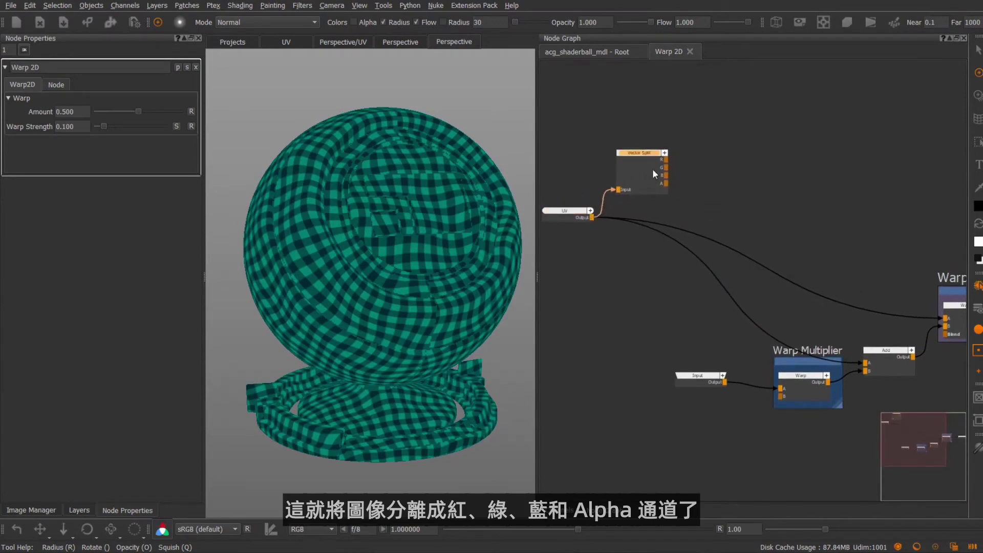
pyautogui.scroll(-2, 711, 184)
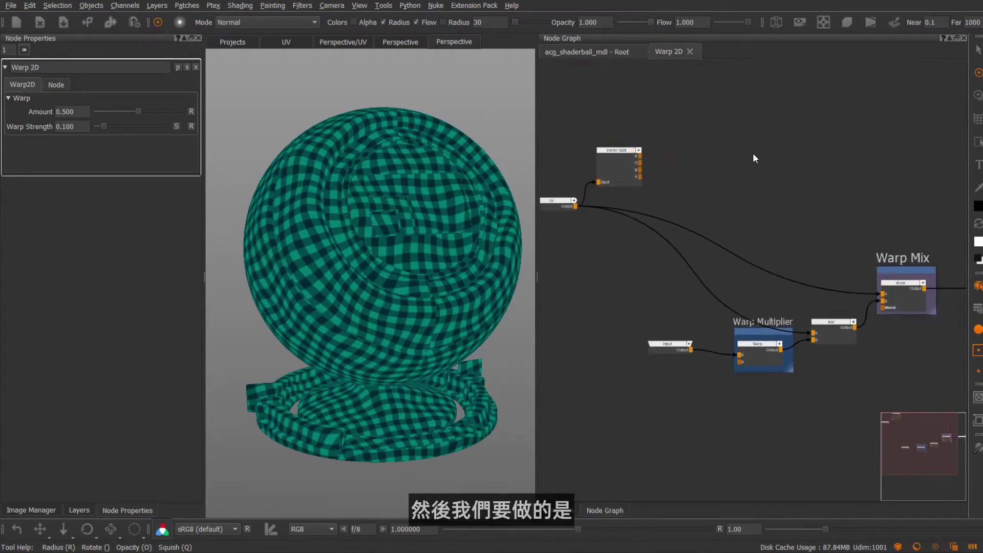
pyautogui.press('Tab')
pyautogui.write('vector')
pyautogui.press('Down')
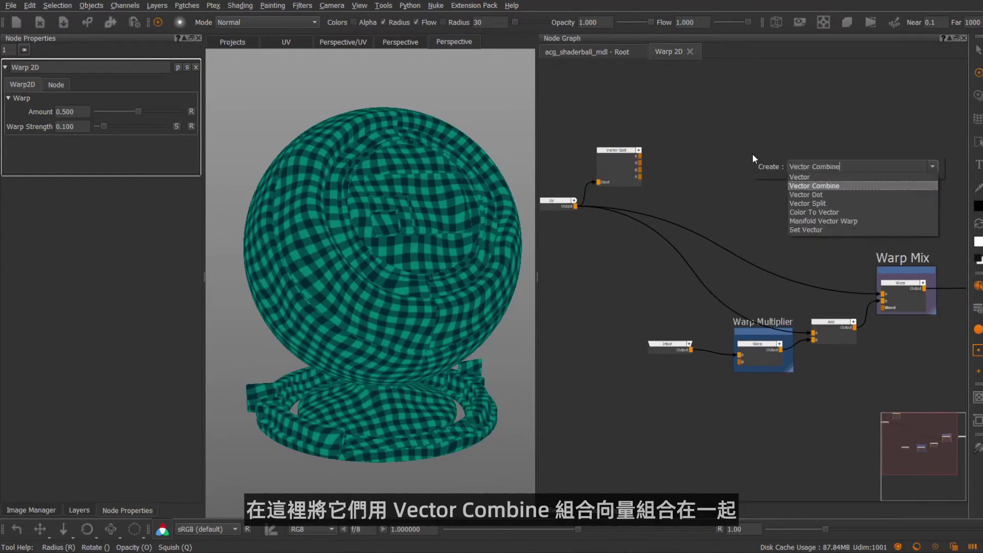
pyautogui.press('Return')
pyautogui.moveTo(751, 153); pyautogui.dragTo(868, 176)
# Connect all four channel outputs of Vector Split to the matching Vector Combine inputs and space the two nodes apart.
pyautogui.click(622, 169)
pyautogui.moveTo(616, 169); pyautogui.dragTo(682, 163, button='middle')
pyautogui.moveTo(682, 163); pyautogui.dragTo(670, 159)
pyautogui.moveTo(628, 198); pyautogui.dragTo(596, 198)
pyautogui.moveTo(665, 166); pyautogui.dragTo(657, 165)
pyautogui.moveTo(898, 161); pyautogui.dragTo(821, 152, button='middle')
pyautogui.moveTo(850, 145); pyautogui.dragTo(871, 135)
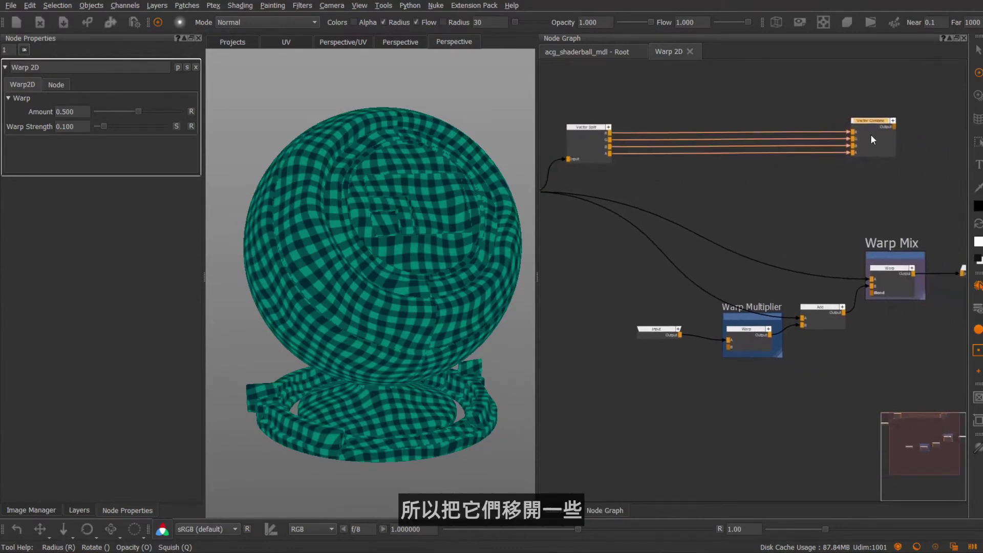
# Add two pairs of dots on the blue and alpha connections and route them below the red and green ones.
pyautogui.keyDown('ctrl'); pyautogui.click(729, 152); pyautogui.keyUp('ctrl')
pyautogui.keyDown('ctrl'); pyautogui.click(729, 147); pyautogui.keyUp('ctrl')
pyautogui.moveTo(730, 146); pyautogui.dragTo(635, 190)
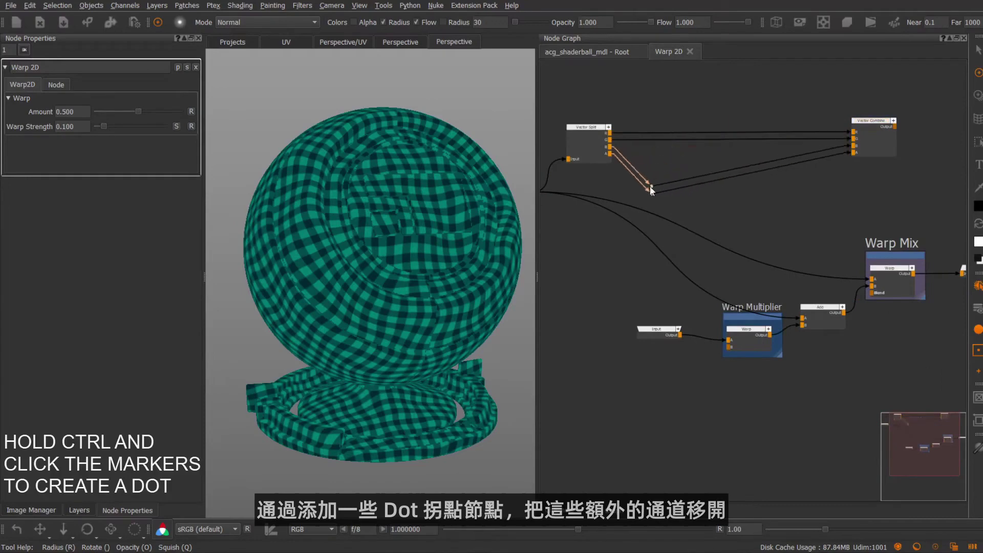
pyautogui.keyDown('ctrl'); pyautogui.click(741, 168); pyautogui.keyUp('ctrl')
pyautogui.keyDown('ctrl'); pyautogui.click(740, 173); pyautogui.keyUp('ctrl')
pyautogui.moveTo(740, 169); pyautogui.dragTo(772, 195)
# Delete the existing Add node and connect the Vector Combine output to input B of the Warp Mix node.
pyautogui.click(831, 312)
pyautogui.press('Delete')
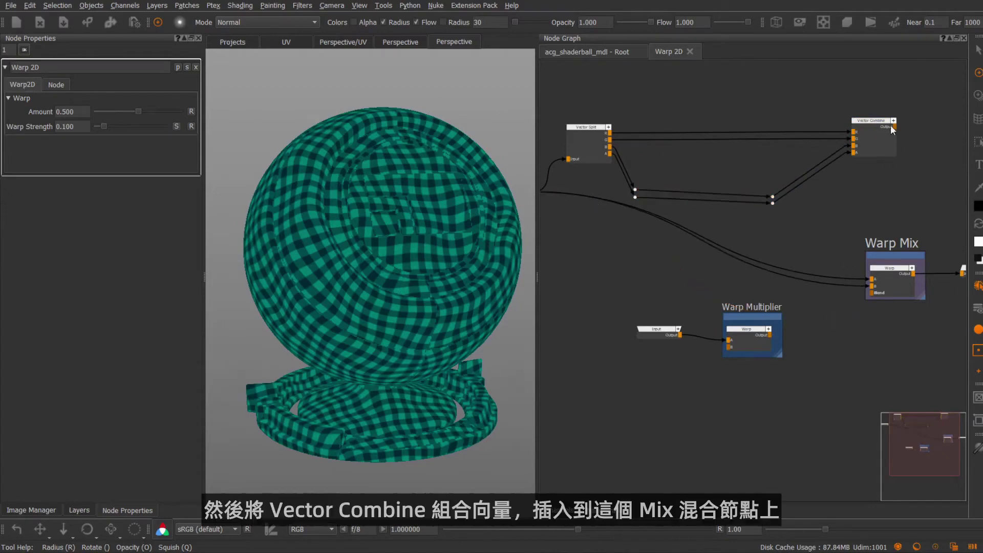
pyautogui.moveTo(881, 153); pyautogui.dragTo(873, 285)
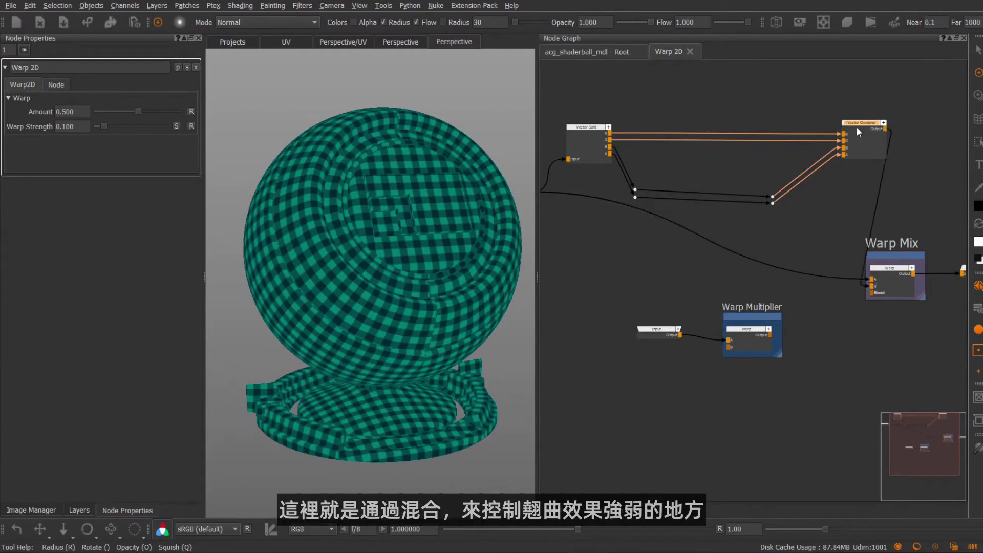
pyautogui.moveTo(861, 130); pyautogui.dragTo(843, 127)
# Create an Add node and insert it into the red channel connection between Vector Split and Vector Combine.
pyautogui.moveTo(709, 119); pyautogui.dragTo(838, 112, button='middle')
pyautogui.moveTo(720, 134); pyautogui.dragTo(716, 130)
pyautogui.moveTo(807, 152); pyautogui.dragTo(739, 152, button='middle')
pyautogui.moveTo(755, 96); pyautogui.dragTo(734, 117, button='middle')
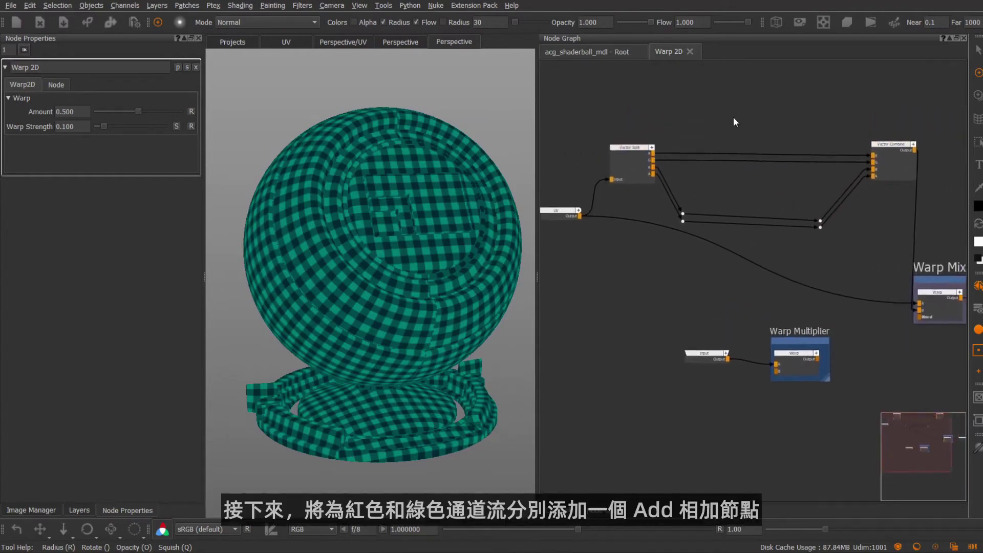
pyautogui.press('Tab')
pyautogui.write('add')
pyautogui.press('Return')
pyautogui.moveTo(756, 114); pyautogui.dragTo(768, 84)
pyautogui.moveTo(762, 93); pyautogui.dragTo(721, 142, button='middle')
# Create a Multiply node and connect its output to input B of the red-channel Add node.
pyautogui.press('Tab')
pyautogui.write('mult')
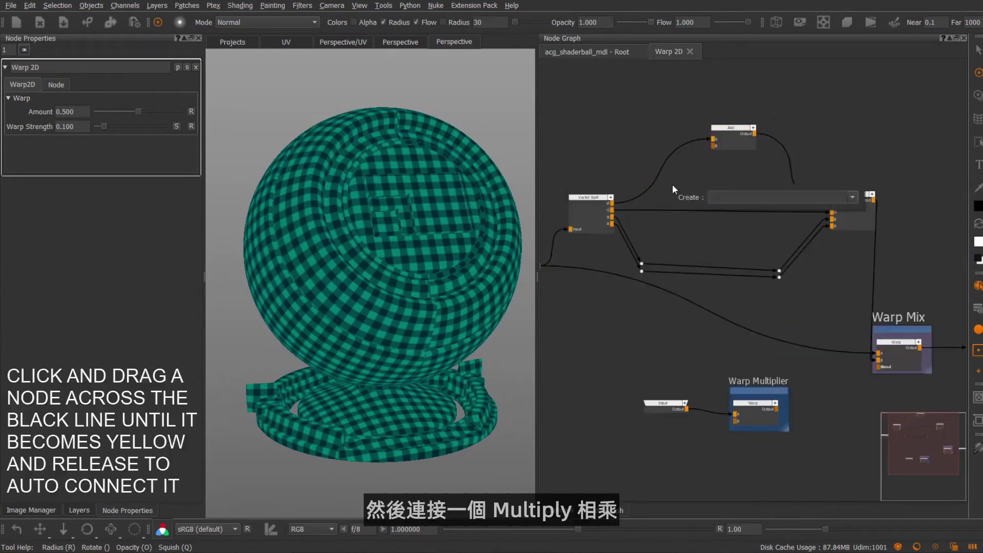
pyautogui.press('Return')
pyautogui.moveTo(712, 167); pyautogui.dragTo(713, 145)
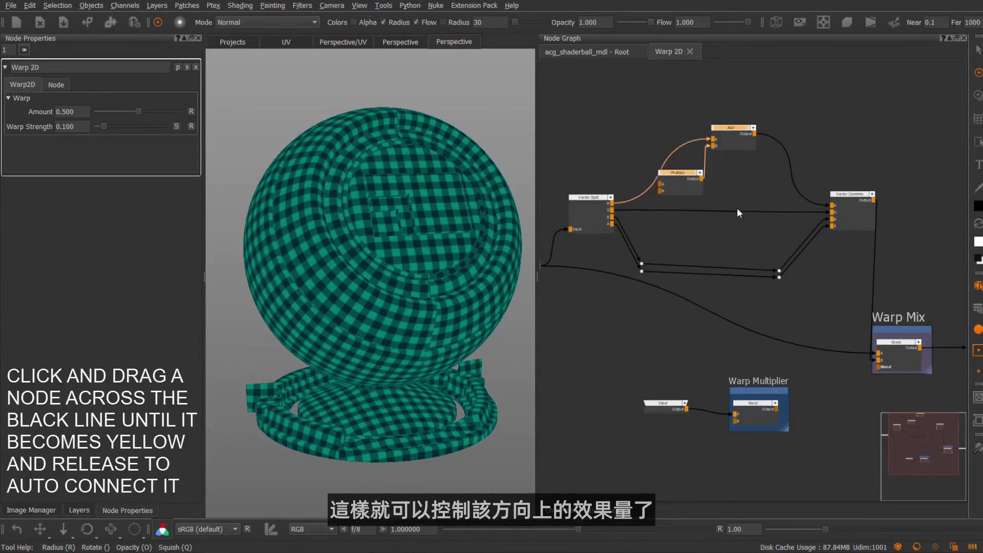
# Duplicate the Add and Multiply pair into the green channel connection and tidy the positions of the Multiply nodes.
pyautogui.moveTo(736, 207)
pyautogui.mouseDown()
pyautogui.moveTo(751, 224)
pyautogui.moveTo(746, 210)
pyautogui.mouseUp()
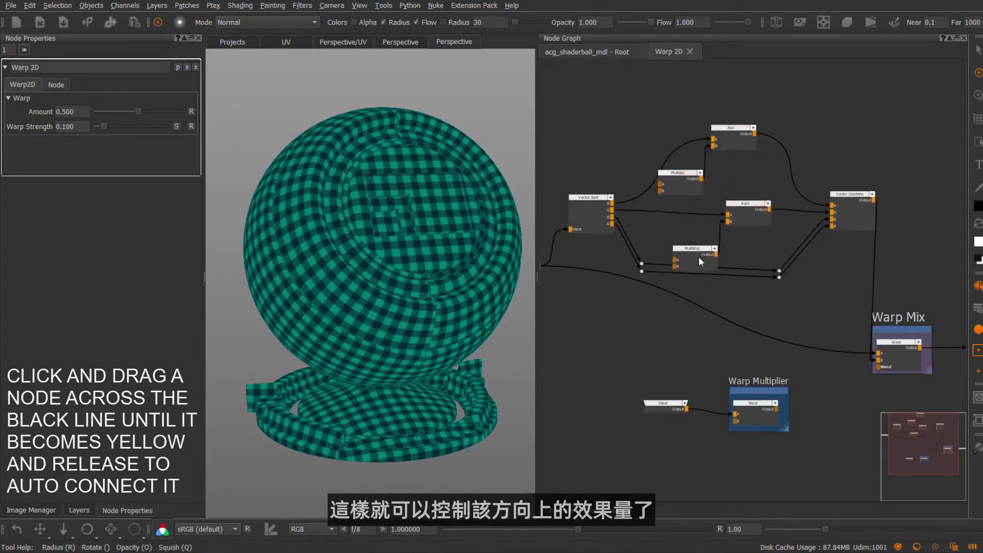
pyautogui.moveTo(702, 247); pyautogui.dragTo(691, 227)
pyautogui.moveTo(695, 177); pyautogui.dragTo(738, 145)
pyautogui.moveTo(688, 175); pyautogui.dragTo(695, 174)
# Connect the Warp Multiplier output to input A of both the red-channel and green-channel Multiply nodes.
pyautogui.scroll(-1, 673, 282)
pyautogui.moveTo(672, 283); pyautogui.dragTo(717, 246, button='middle')
pyautogui.moveTo(668, 315)
pyautogui.mouseDown()
pyautogui.moveTo(798, 360)
pyautogui.moveTo(738, 316)
pyautogui.moveTo(666, 329)
pyautogui.mouseUp()
pyautogui.scroll(2, 711, 313)
pyautogui.moveTo(710, 313); pyautogui.dragTo(775, 319, button='middle')
pyautogui.click(784, 303)
pyautogui.moveTo(729, 335); pyautogui.dragTo(773, 180)
pyautogui.click(737, 333)
pyautogui.moveTo(738, 334); pyautogui.dragTo(782, 102)
pyautogui.moveTo(798, 121); pyautogui.dragTo(769, 189, button='middle')
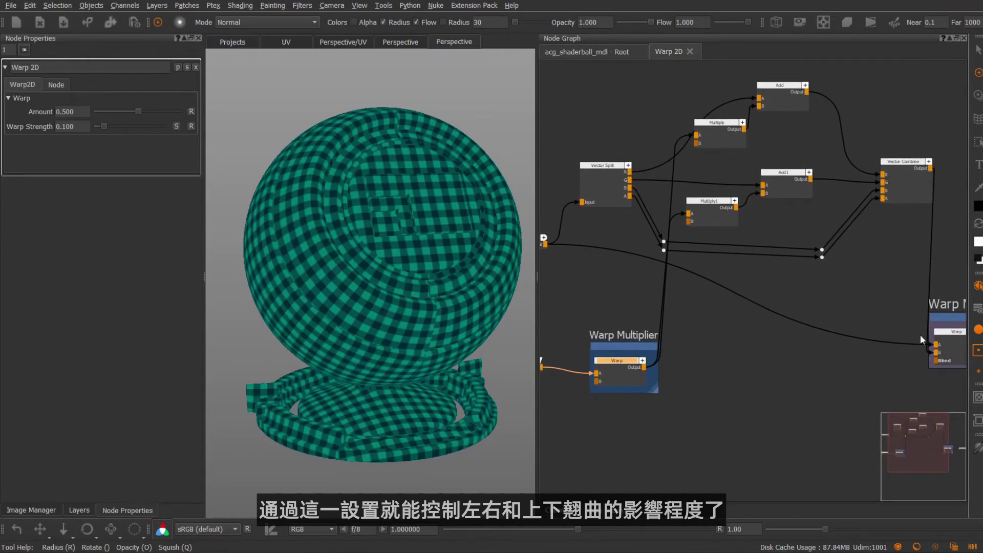
# Set Default Input B to 1 on the red-channel Multiply and to 0 on the green-channel Multiply.
pyautogui.moveTo(814, 292); pyautogui.dragTo(789, 276, button='middle')
pyautogui.moveTo(750, 229); pyautogui.dragTo(769, 256, button='middle')
pyautogui.click(715, 140)
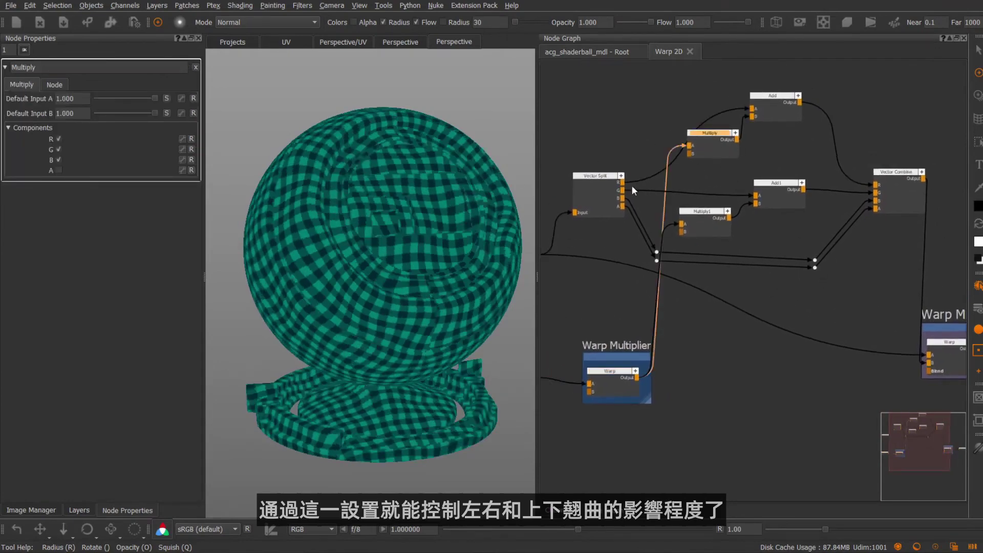
pyautogui.moveTo(715, 154); pyautogui.dragTo(715, 158)
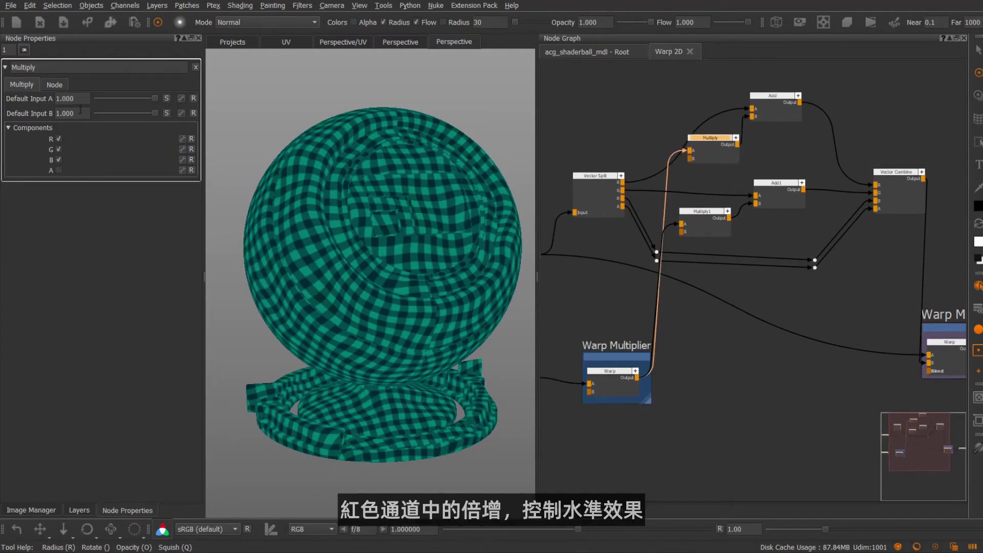
pyautogui.moveTo(155, 112)
pyautogui.mouseDown()
pyautogui.moveTo(84, 109)
pyautogui.moveTo(165, 114)
pyautogui.mouseUp()
pyautogui.click(711, 213)
pyautogui.moveTo(103, 106)
pyautogui.mouseDown()
pyautogui.moveTo(204, 112)
pyautogui.moveTo(94, 115)
pyautogui.mouseUp()
pyautogui.scroll(-2, 662, 262)
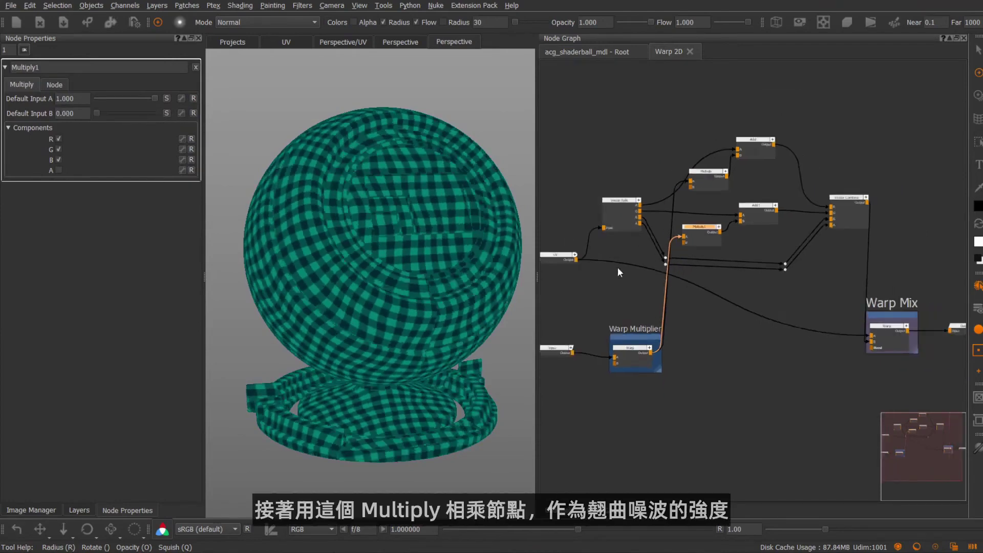
# Review the Warp Multiplier node's properties and nudge the red-channel Multiply and Add nodes into place.
pyautogui.moveTo(623, 251); pyautogui.dragTo(719, 236, button='middle')
pyautogui.click(651, 339)
pyautogui.click(731, 346)
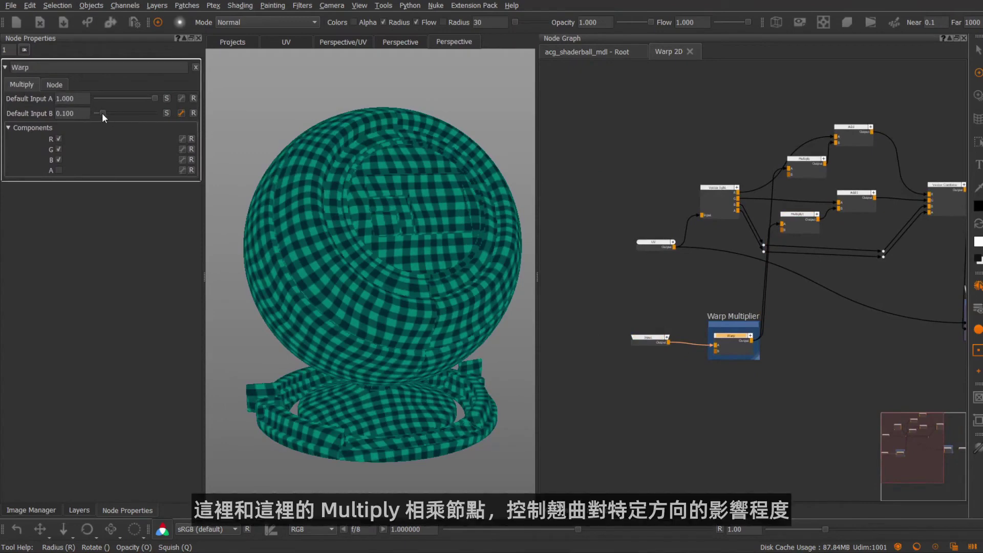
pyautogui.moveTo(715, 251); pyautogui.dragTo(669, 251, button='middle')
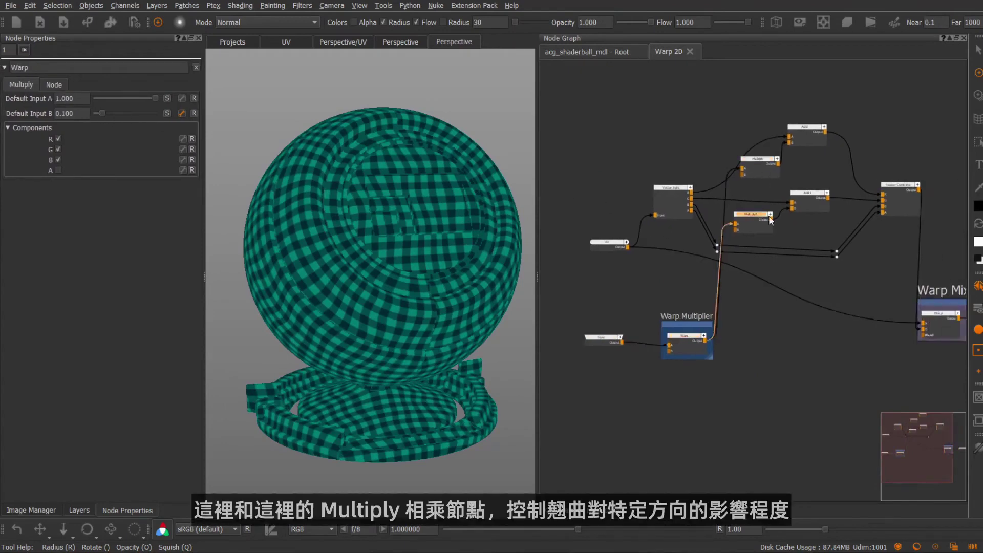
pyautogui.moveTo(788, 233); pyautogui.dragTo(739, 228, button='middle')
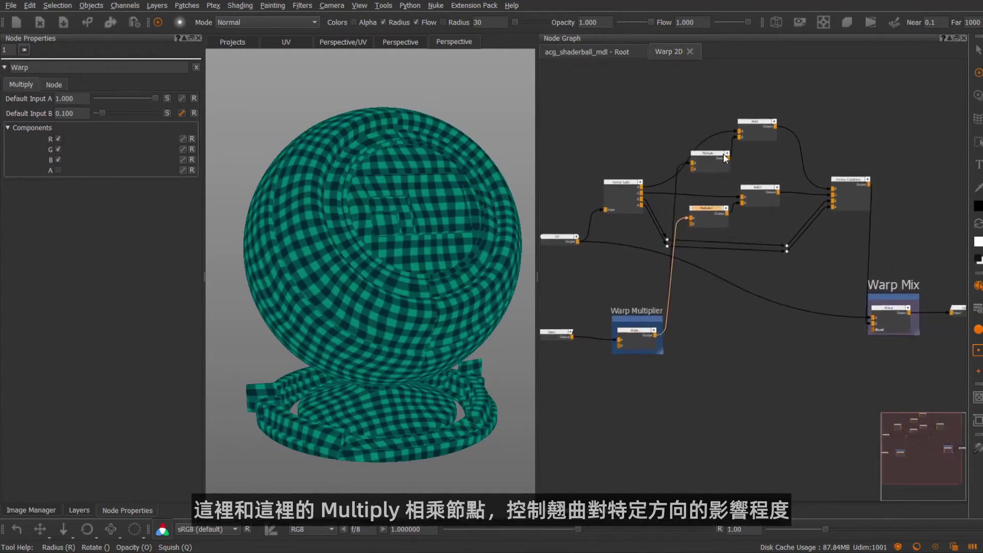
pyautogui.moveTo(718, 164); pyautogui.dragTo(710, 167)
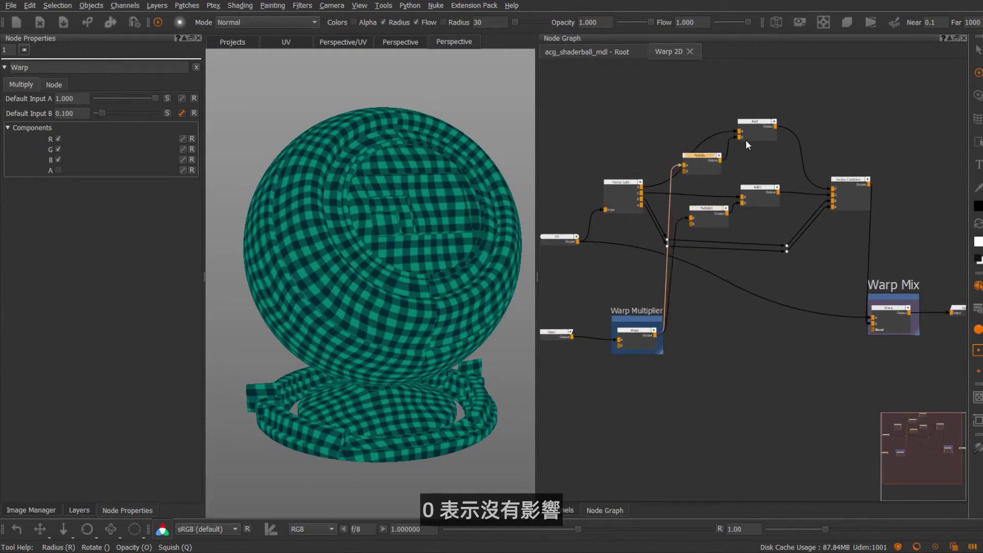
pyautogui.moveTo(746, 137); pyautogui.dragTo(737, 142)
# Try different Default Input B values on the red-channel Multiply and reset it to the default.
pyautogui.doubleClick(695, 166)
pyautogui.moveTo(145, 113)
pyautogui.mouseDown()
pyautogui.moveTo(107, 115)
pyautogui.moveTo(162, 116)
pyautogui.mouseUp()
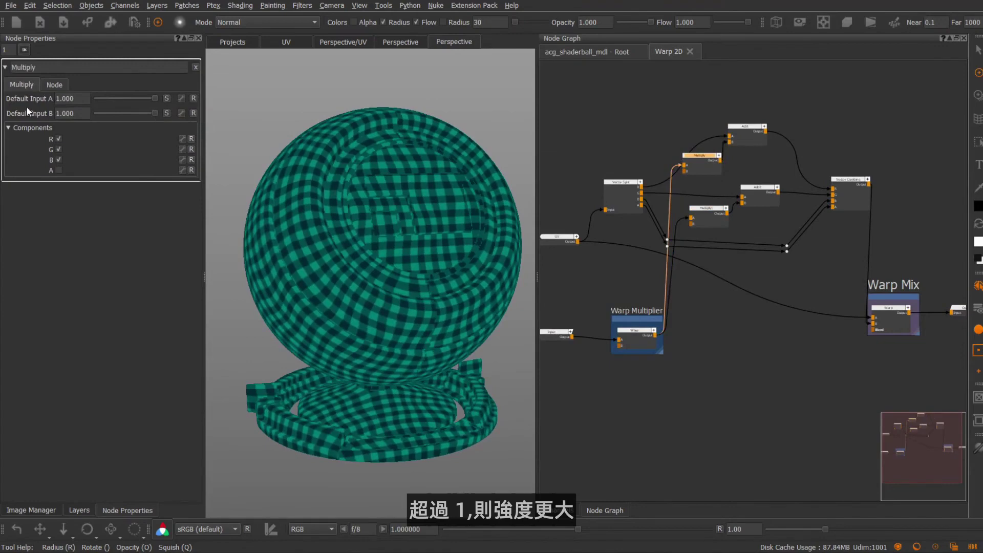
pyautogui.moveTo(65, 112)
pyautogui.mouseDown()
pyautogui.moveTo(63, 230)
pyautogui.moveTo(66, 121)
pyautogui.mouseUp()
pyautogui.click(192, 112)
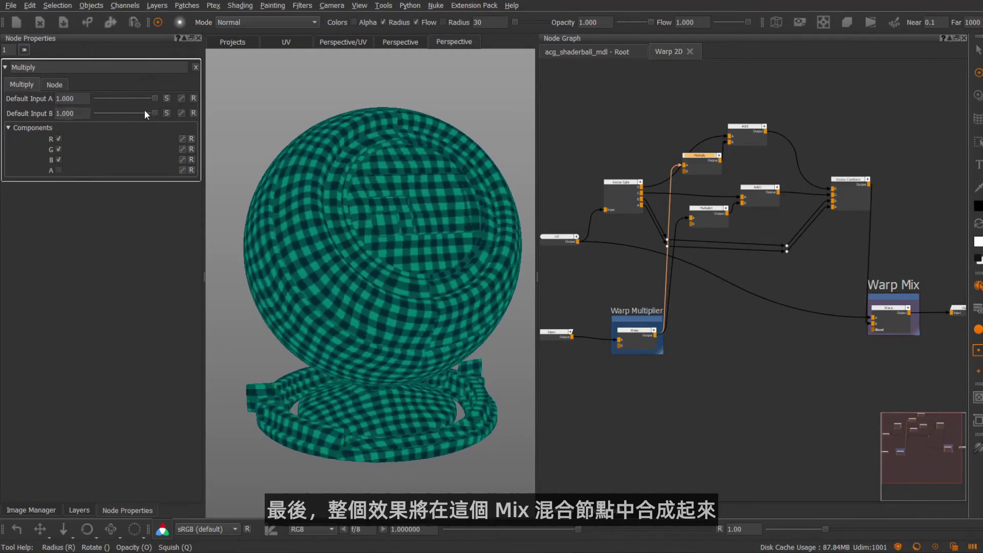
# Open the Warp Mix node's properties, vary its mix amount and set it to 0.5.
pyautogui.click(892, 309)
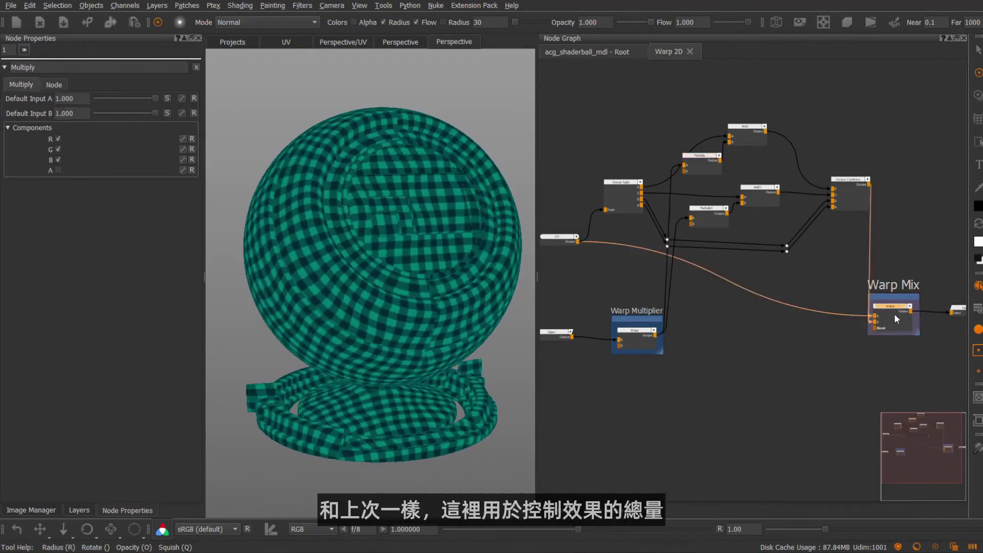
pyautogui.moveTo(136, 118)
pyautogui.mouseDown()
pyautogui.moveTo(163, 117)
pyautogui.moveTo(97, 119)
pyautogui.moveTo(202, 131)
pyautogui.moveTo(96, 127)
pyautogui.moveTo(223, 134)
pyautogui.moveTo(147, 131)
pyautogui.mouseUp()
pyautogui.moveTo(77, 119); pyautogui.dragTo(0, 118)
pyautogui.write('0.5')
pyautogui.press('Return')
# Create a backdrop around the red-channel Multiply and Add nodes and adjust its position.
pyautogui.moveTo(737, 190); pyautogui.dragTo(693, 175, button='middle')
pyautogui.moveTo(657, 105); pyautogui.dragTo(729, 156)
pyautogui.press('Tab')
pyautogui.press('Return')
pyautogui.moveTo(681, 103); pyautogui.dragTo(678, 80)
# Create a backdrop around the green-channel Multiply and Add nodes and name it vecticalWarp.
pyautogui.moveTo(657, 151); pyautogui.dragTo(715, 214)
pyautogui.press('Tab')
pyautogui.press('Return')
pyautogui.moveTo(689, 162); pyautogui.dragTo(680, 162)
pyautogui.doubleClick(680, 162)
pyautogui.moveTo(101, 99); pyautogui.dragTo(11, 98)
pyautogui.write('vecticalWarp')
pyautogui.press('Return')
# Name the backdrop around the red-channel nodes horizontalWarp.
pyautogui.moveTo(650, 79); pyautogui.dragTo(670, 105, button='middle')
pyautogui.doubleClick(673, 105)
pyautogui.moveTo(105, 98); pyautogui.dragTo(1, 88)
pyautogui.write('horizontalWarp')
pyautogui.press('Return')
# Rearrange the nodes around the two warp backdrops, including the Warp Multiplier group and the Warp Mix with its output.
pyautogui.moveTo(600, 143); pyautogui.dragTo(651, 131, button='middle')
pyautogui.moveTo(598, 221); pyautogui.dragTo(584, 220)
pyautogui.moveTo(650, 182); pyautogui.dragTo(647, 182)
pyautogui.moveTo(680, 214)
pyautogui.mouseDown()
pyautogui.moveTo(702, 239)
pyautogui.moveTo(687, 231)
pyautogui.mouseUp()
pyautogui.moveTo(597, 278); pyautogui.dragTo(697, 342)
pyautogui.moveTo(665, 292); pyautogui.dragTo(629, 286)
pyautogui.moveTo(595, 218); pyautogui.dragTo(631, 207, button='middle')
pyautogui.moveTo(630, 207); pyautogui.dragTo(628, 213)
pyautogui.moveTo(753, 215); pyautogui.dragTo(721, 214, button='middle')
pyautogui.scroll(-1, 721, 214)
pyautogui.moveTo(873, 226); pyautogui.dragTo(966, 303)
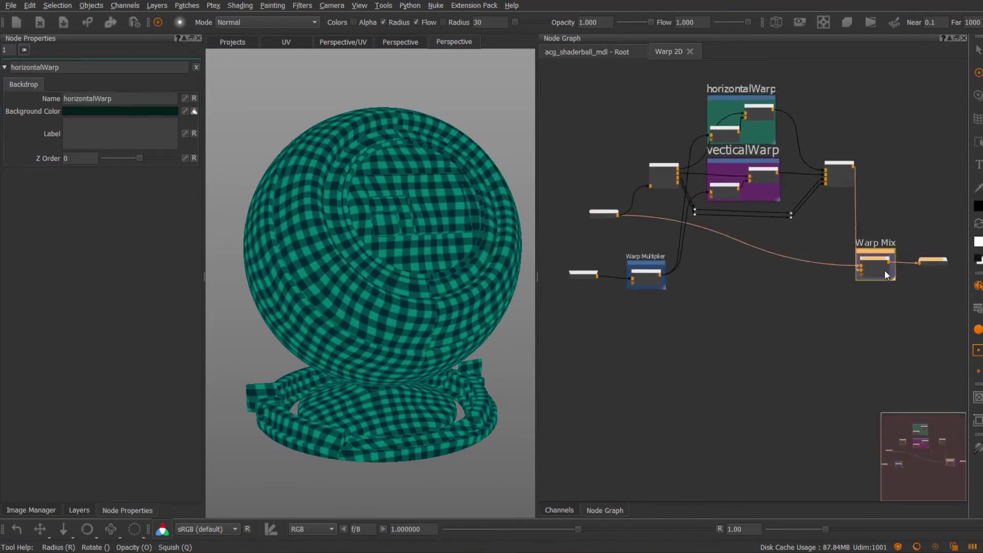
pyautogui.moveTo(883, 270); pyautogui.dragTo(892, 268)
pyautogui.click(864, 218)
# Rename the Multiply nodes inside the horizontalWarp and vecticalWarp backdrops as Direction.
pyautogui.scroll(1, 864, 218)
pyautogui.moveTo(765, 155); pyautogui.dragTo(847, 162, button='middle')
pyautogui.scroll(1, 822, 145)
pyautogui.moveTo(757, 195); pyautogui.dragTo(725, 198, button='middle')
pyautogui.moveTo(770, 174); pyautogui.dragTo(705, 171, button='middle')
pyautogui.click(687, 139)
pyautogui.write('nDirection')
pyautogui.press('Return')
pyautogui.click(687, 213)
pyautogui.write('nDirection')
pyautogui.press('Return')
pyautogui.scroll(2, 703, 145)
# Expose Default Input B of both Direction nodes as group properties, with the horizontal value at 1 and the vertical at 0.
pyautogui.moveTo(702, 146); pyautogui.dragTo(745, 149, button='middle')
pyautogui.doubleClick(726, 239)
pyautogui.moveTo(726, 239); pyautogui.dragTo(748, 240, button='middle')
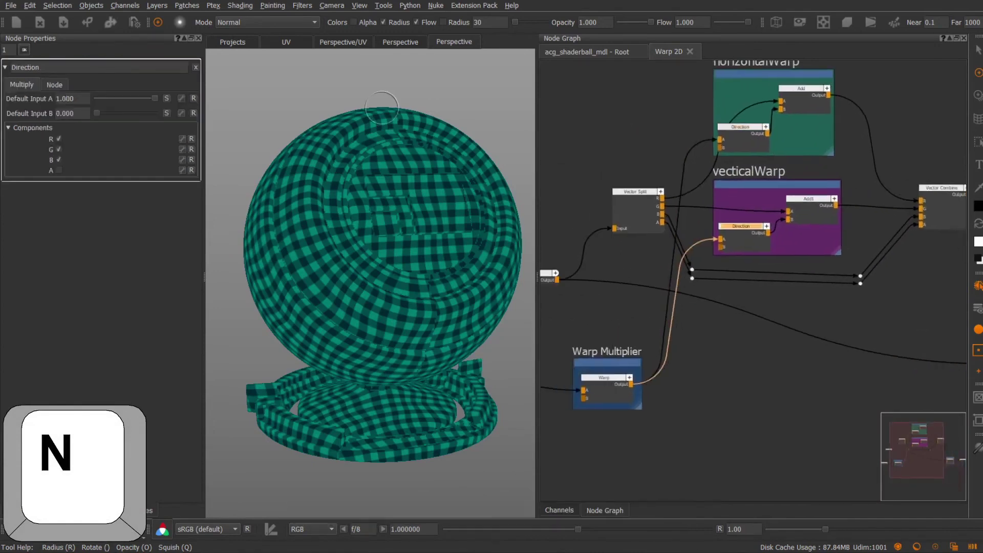
pyautogui.doubleClick(753, 144)
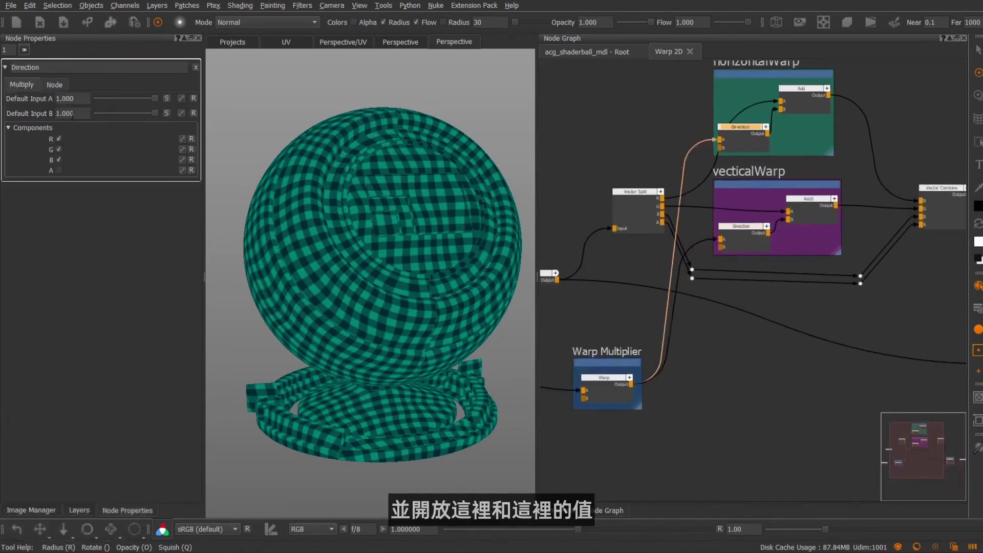
pyautogui.doubleClick(735, 227)
pyautogui.moveTo(803, 171); pyautogui.dragTo(801, 181, button='middle')
pyautogui.doubleClick(741, 148)
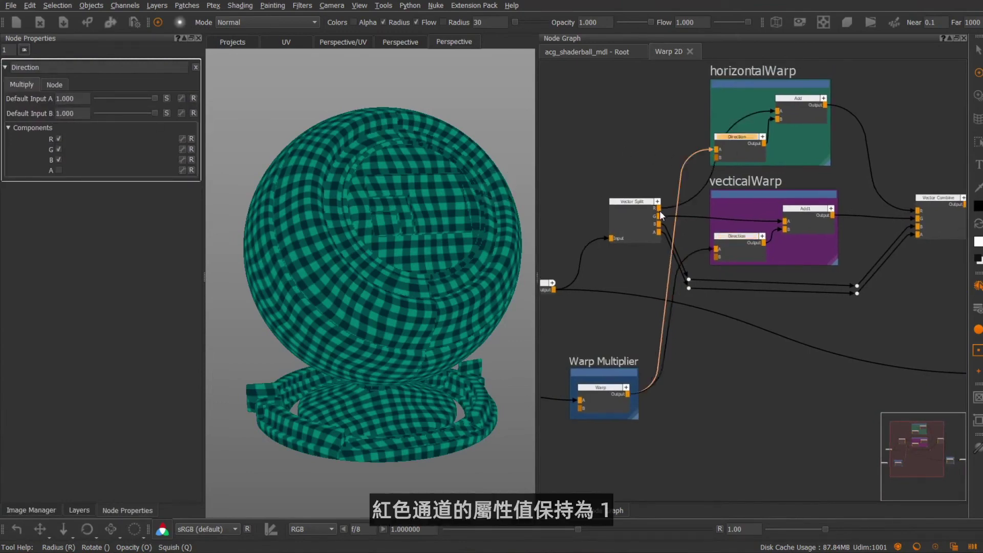
pyautogui.doubleClick(730, 247)
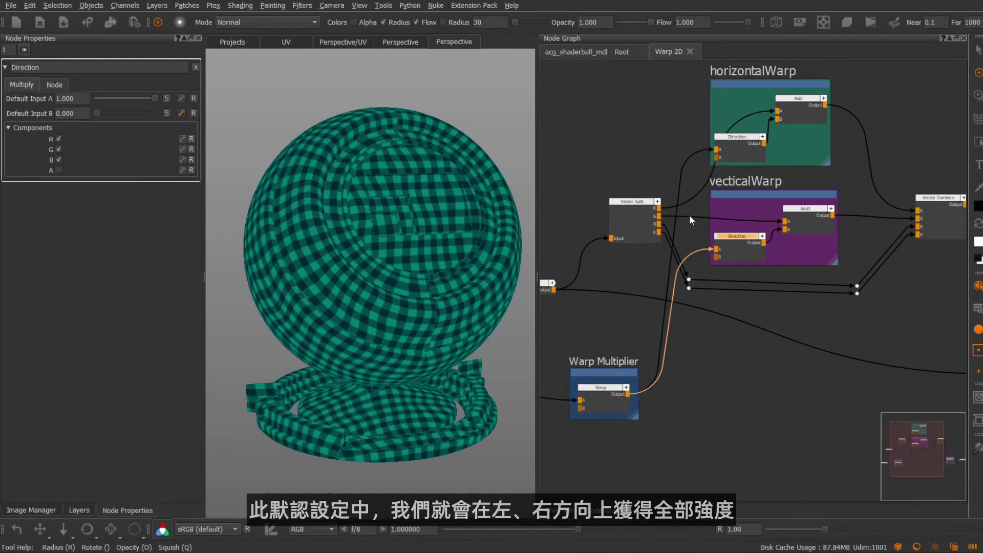
pyautogui.scroll(-3, 686, 214)
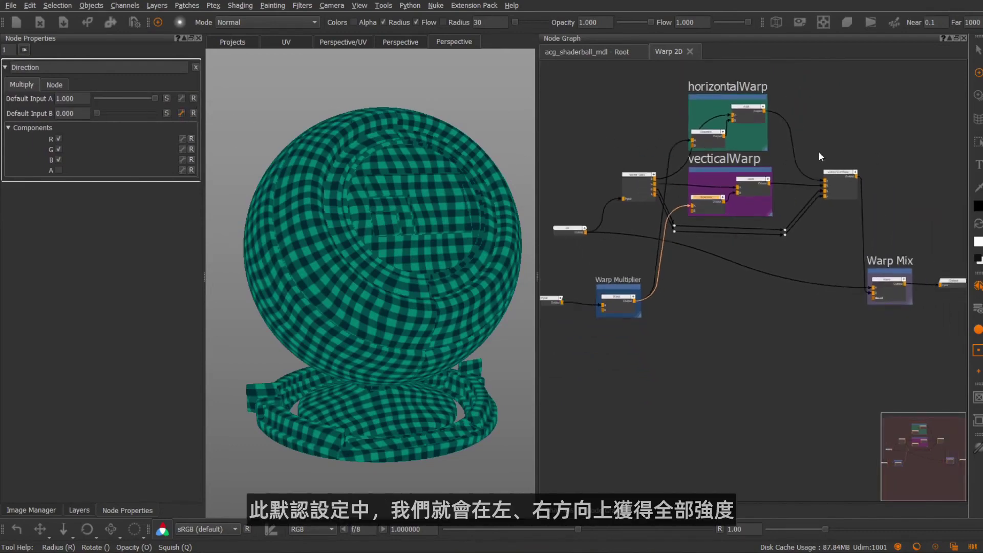
pyautogui.moveTo(705, 206); pyautogui.dragTo(705, 204)
pyautogui.moveTo(672, 152); pyautogui.dragTo(627, 126, button='middle')
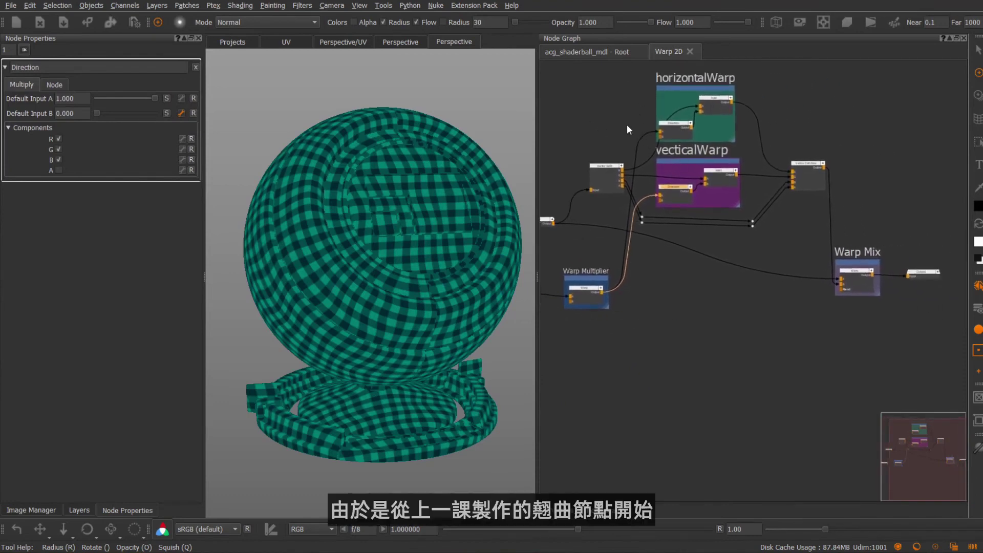
# Rename the Warp 2D node in the root graph as Directional Warp and raise its Amount to 1.
pyautogui.click(623, 51)
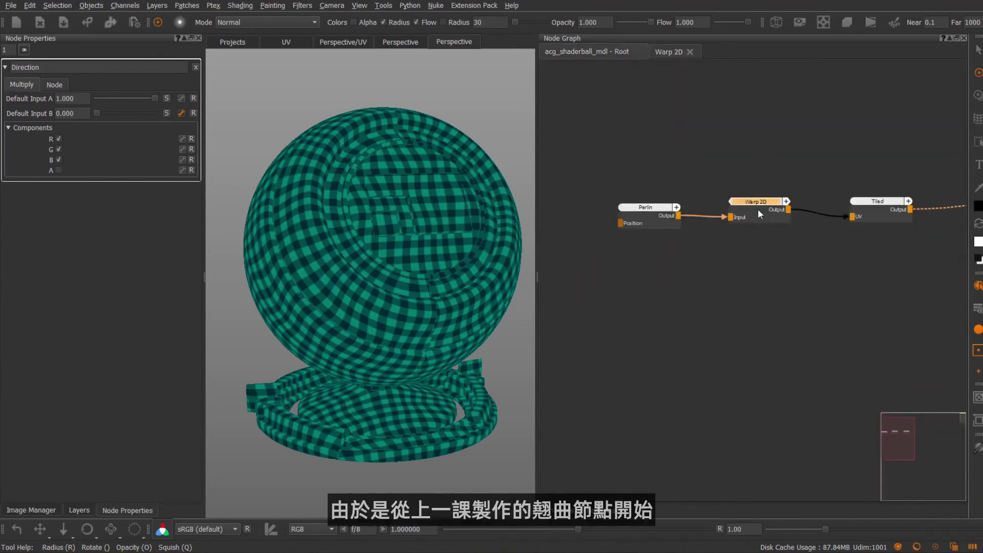
pyautogui.click(758, 209)
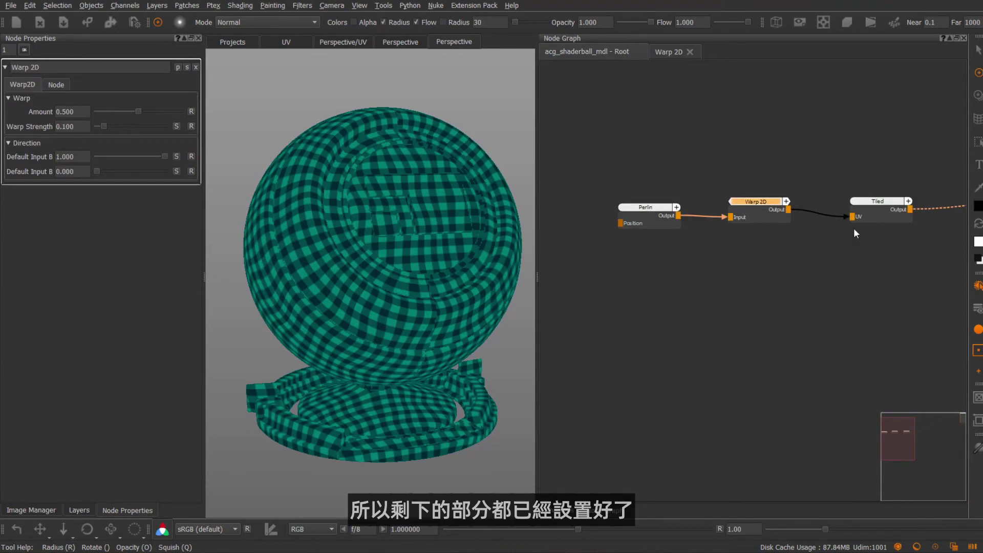
pyautogui.press('Tab')
pyautogui.write('Direct')
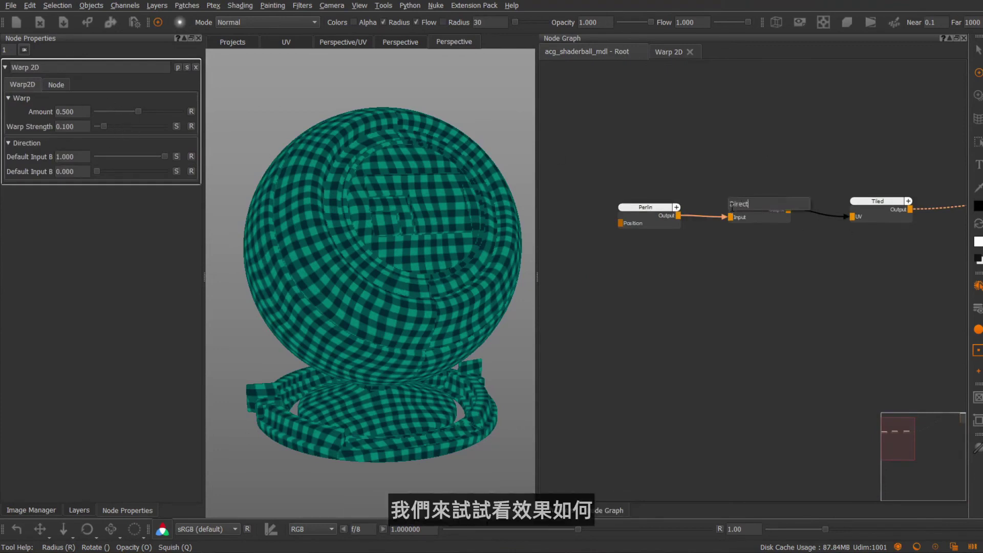
pyautogui.write('ional Warp')
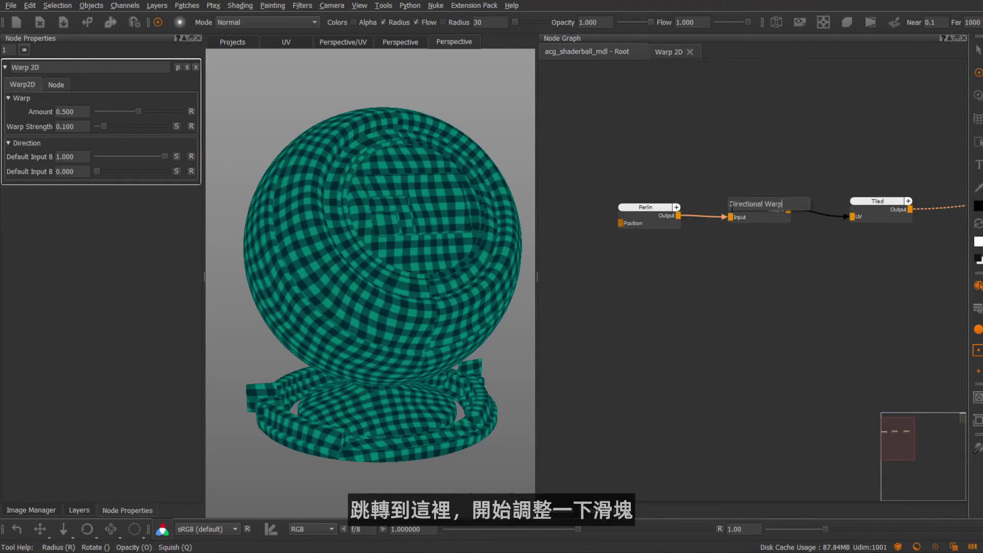
pyautogui.press('Return')
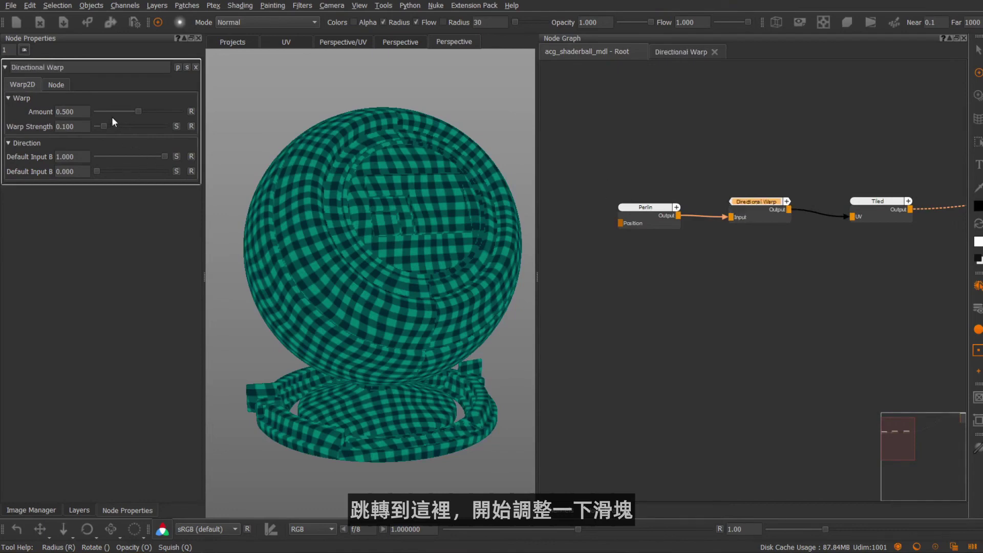
pyautogui.moveTo(138, 110)
pyautogui.mouseDown()
pyautogui.moveTo(199, 117)
pyautogui.moveTo(164, 117)
pyautogui.moveTo(186, 112)
pyautogui.mouseUp()
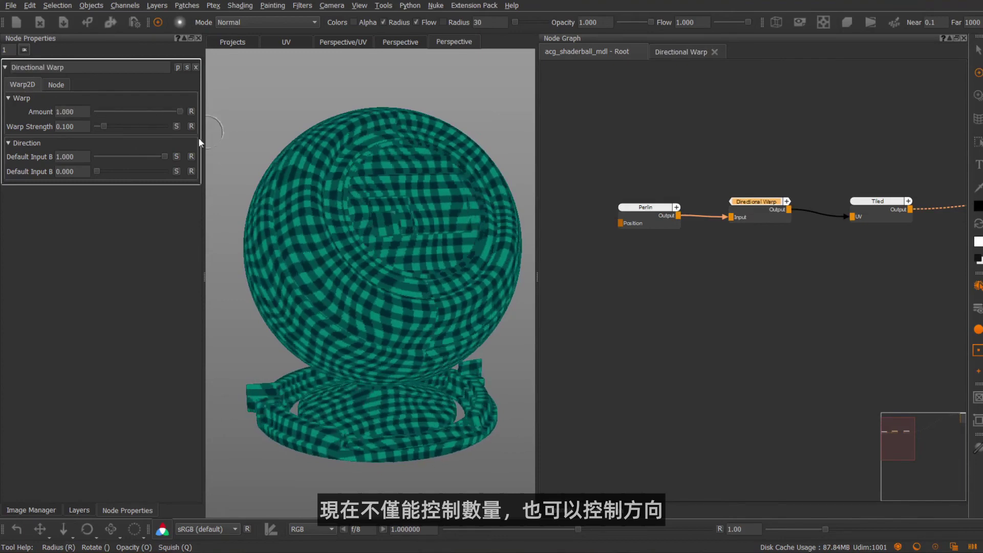
# Vary the two Direction values of the Directional Warp on the shaderball and in the UV view, restoring 1 and 0.
pyautogui.moveTo(163, 155)
pyautogui.mouseDown()
pyautogui.moveTo(84, 153)
pyautogui.moveTo(172, 155)
pyautogui.mouseUp()
pyautogui.moveTo(100, 169); pyautogui.dragTo(77, 176)
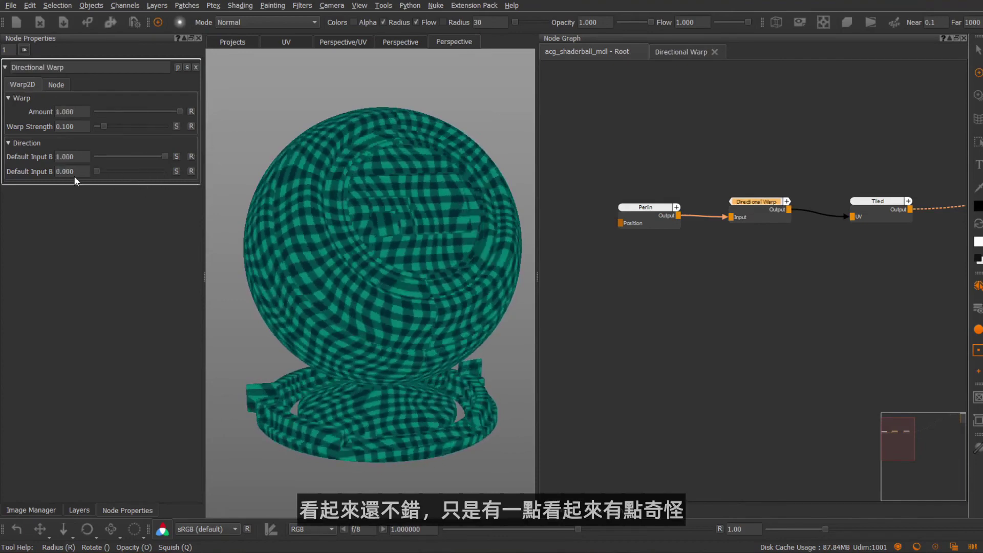
pyautogui.moveTo(381, 199)
pyautogui.keyDown('alt'); pyautogui.mouseDown()
pyautogui.moveTo(399, 206)
pyautogui.moveTo(340, 218)
pyautogui.moveTo(390, 226)
pyautogui.moveTo(383, 230)
pyautogui.mouseUp(); pyautogui.keyUp('alt')
pyautogui.press('F5')
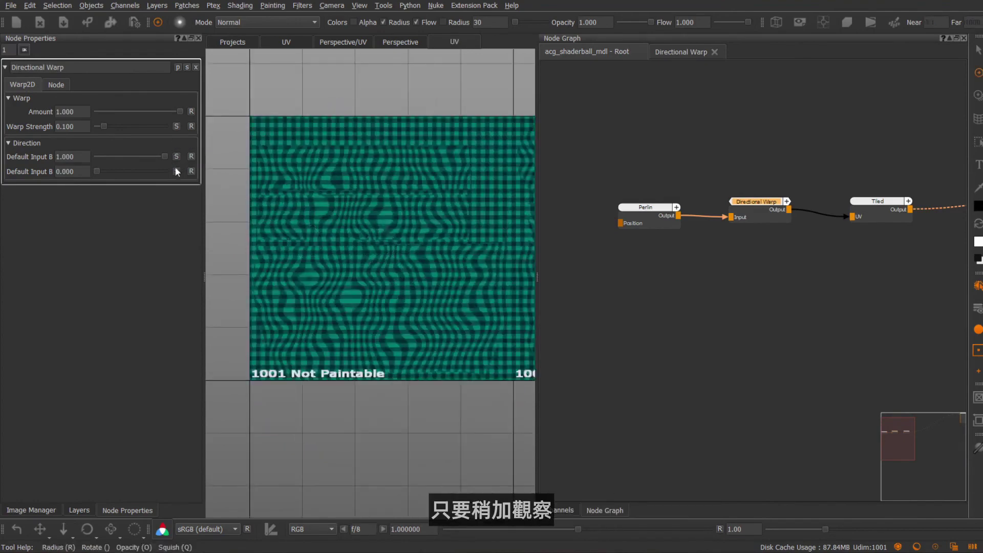
pyautogui.moveTo(162, 156)
pyautogui.mouseDown()
pyautogui.moveTo(108, 167)
pyautogui.moveTo(183, 176)
pyautogui.moveTo(65, 175)
pyautogui.moveTo(184, 175)
pyautogui.moveTo(93, 173)
pyautogui.moveTo(168, 170)
pyautogui.mouseUp()
pyautogui.moveTo(98, 172); pyautogui.dragTo(177, 171)
pyautogui.click(191, 172)
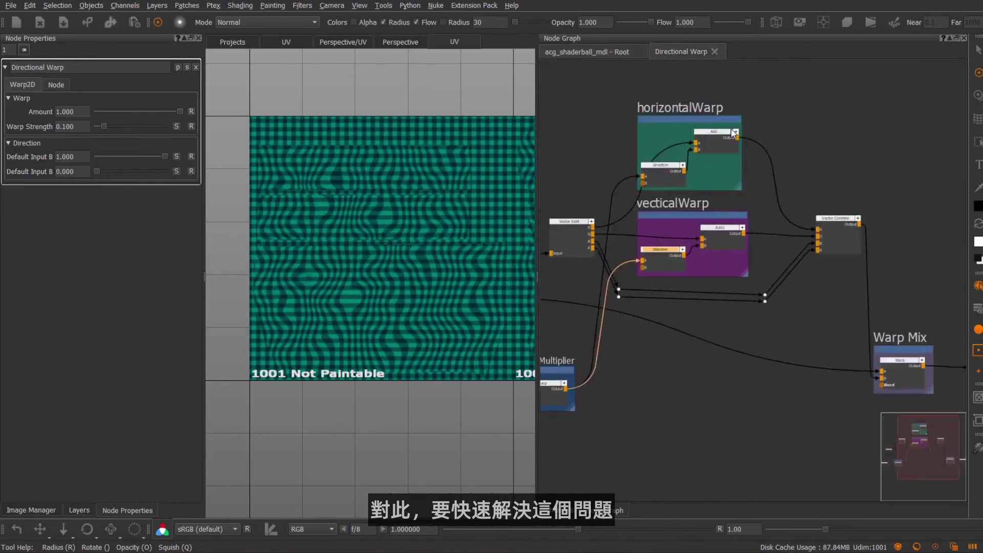
# Swap the Add node inside the horizontalWarp backdrop for a Subtract node.
pyautogui.rightClick(712, 137)
pyautogui.moveTo(732, 183)
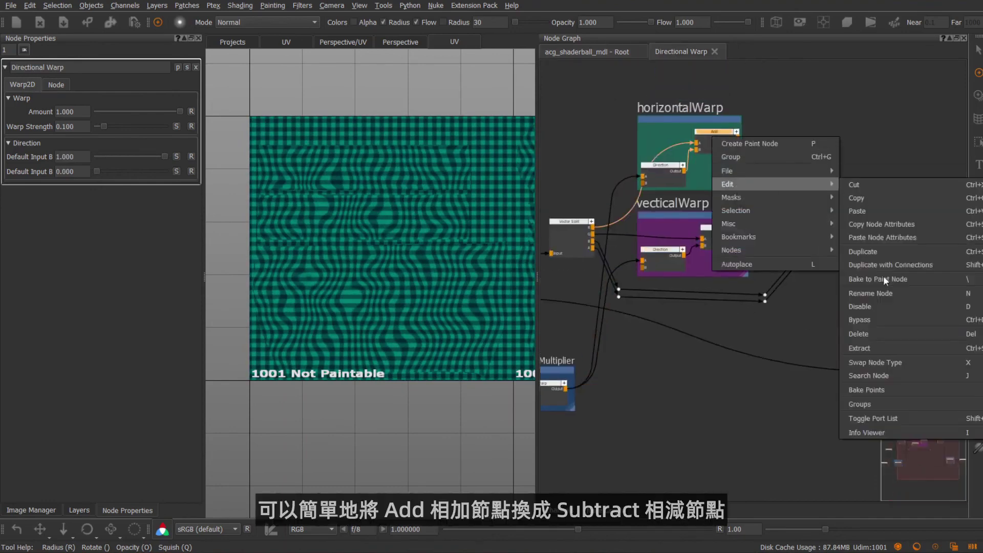
pyautogui.click(873, 362)
pyautogui.write('sub')
pyautogui.press('Return')
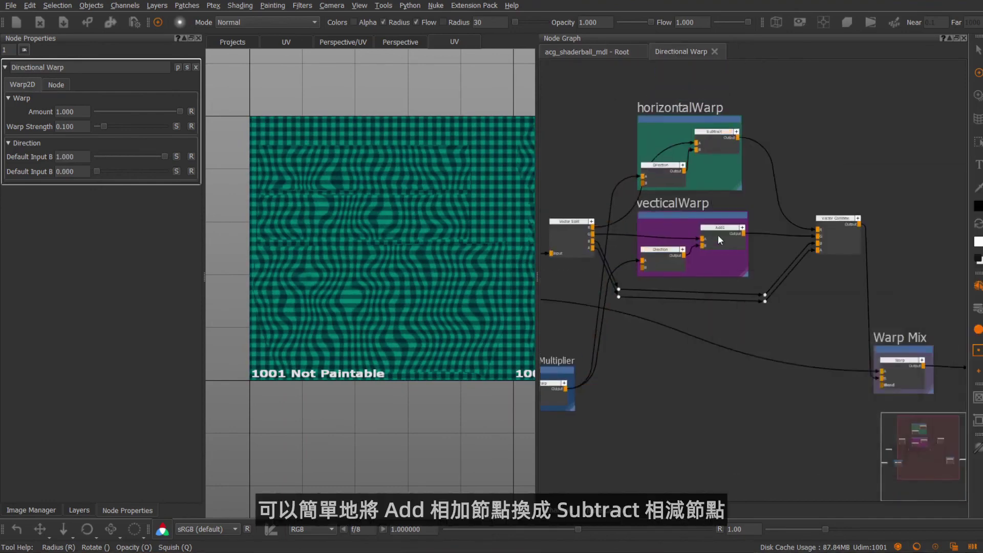
# Swap the Add node inside the vecticalWarp backdrop for a Subtract node.
pyautogui.rightClick(722, 248)
pyautogui.moveTo(751, 275)
pyautogui.click(872, 456)
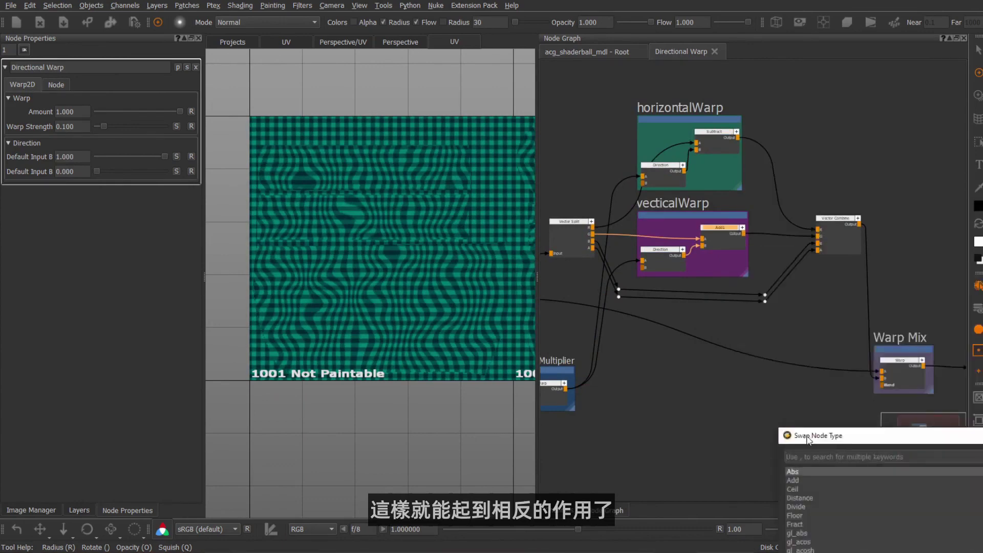
pyautogui.moveTo(806, 437); pyautogui.dragTo(656, 267)
pyautogui.write('subtra')
pyautogui.press('Down')
pyautogui.press('Return')
# Return to the root graph and test both Direction values against the UV pattern, finishing at 1 and 0.
pyautogui.click(609, 49)
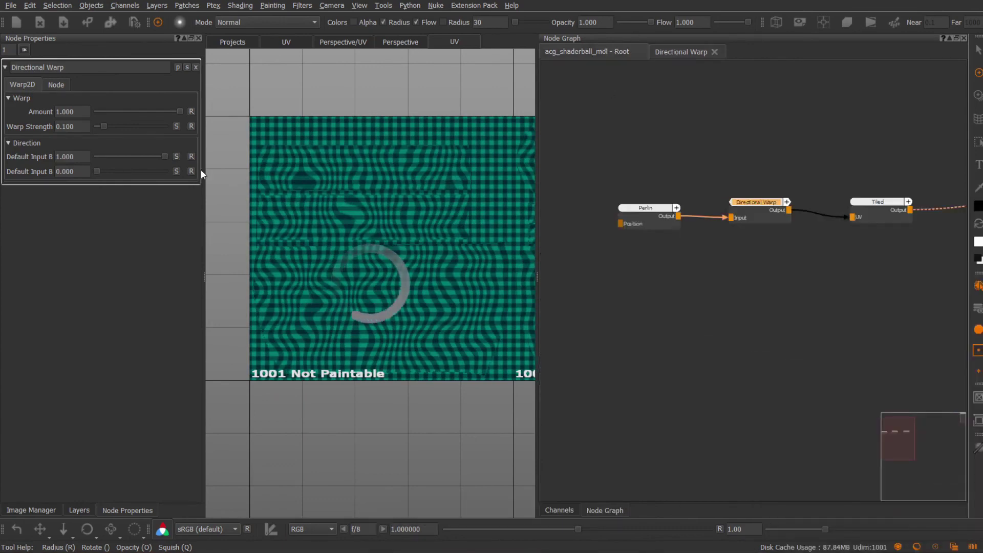
pyautogui.moveTo(167, 155)
pyautogui.mouseDown()
pyautogui.moveTo(74, 152)
pyautogui.moveTo(164, 155)
pyautogui.moveTo(96, 156)
pyautogui.moveTo(164, 172)
pyautogui.mouseUp()
pyautogui.moveTo(152, 171)
pyautogui.mouseDown()
pyautogui.moveTo(96, 172)
pyautogui.moveTo(165, 157)
pyautogui.mouseUp()
pyautogui.moveTo(371, 264); pyautogui.dragTo(368, 249, button='middle')
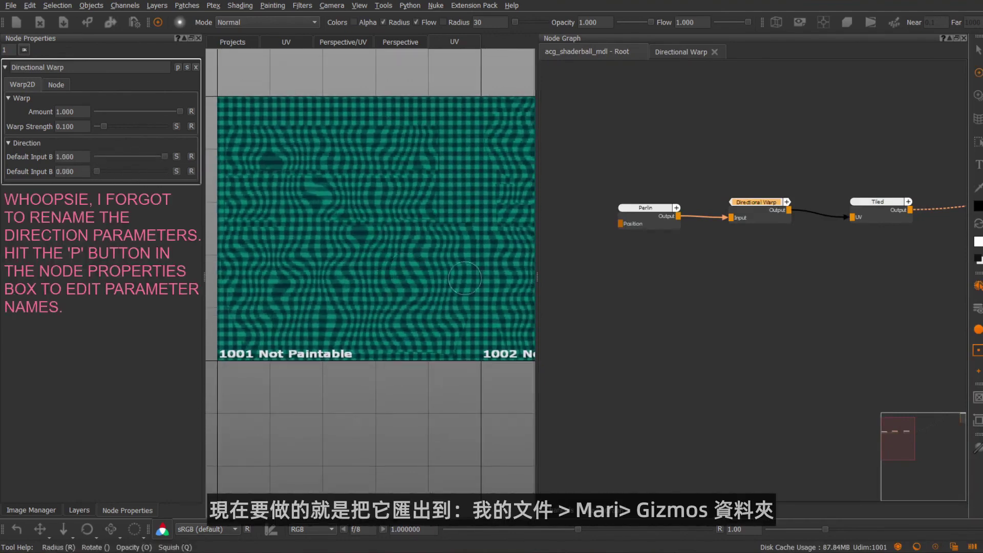
# Export the Directional Warp group as a gizmo named directionalWarp.
pyautogui.click(109, 165)
pyautogui.write('directionalWarp')
pyautogui.click(433, 417)
# Create a DirectionalWarp2D node in the empty area of the root graph below the Directional Warp node.
pyautogui.click(701, 303)
pyautogui.press('Tab')
pyautogui.write('direct')
pyautogui.press('Down')
pyautogui.press('Down')
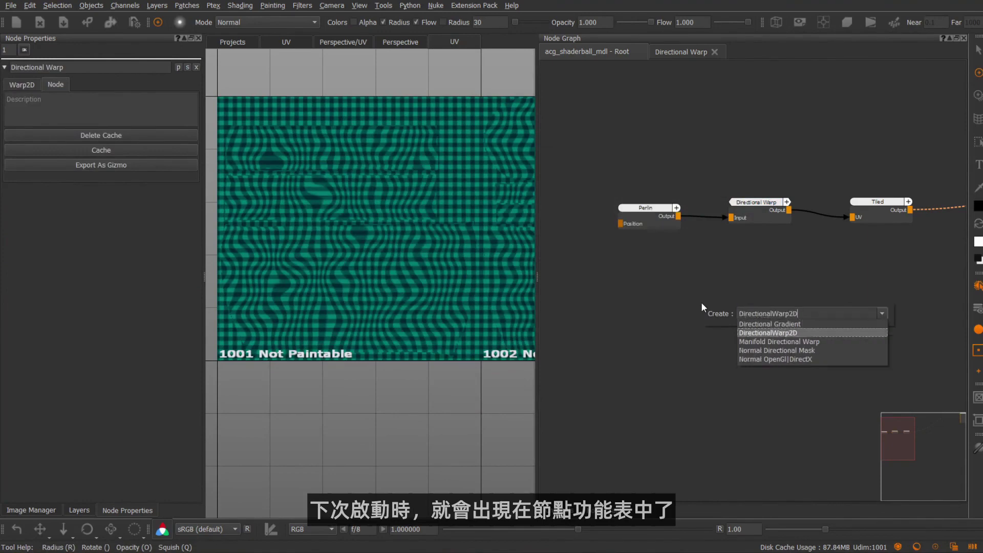
pyautogui.press('Return')
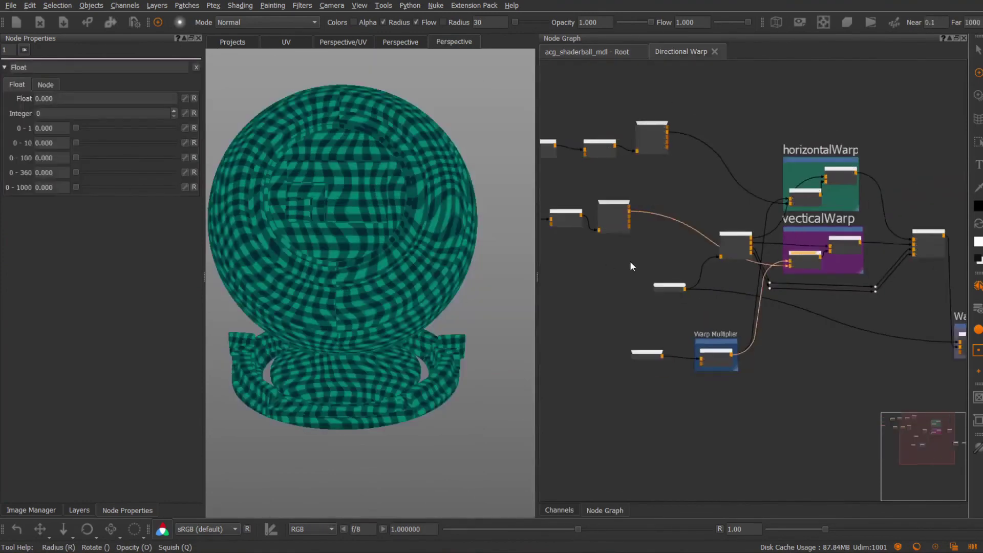